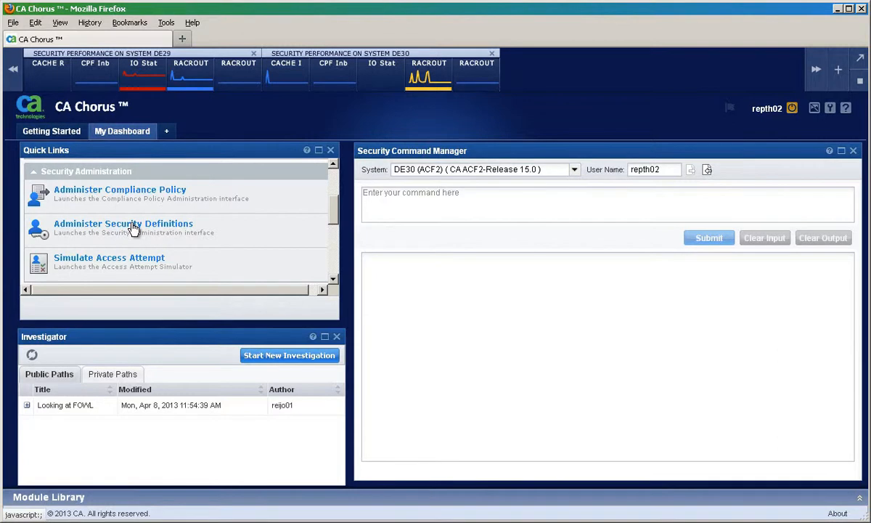
- Open the security definitions administration and start copying an ACID under the TSS commands on DE29
{"action": "left_click", "coordinate": [134, 227]}
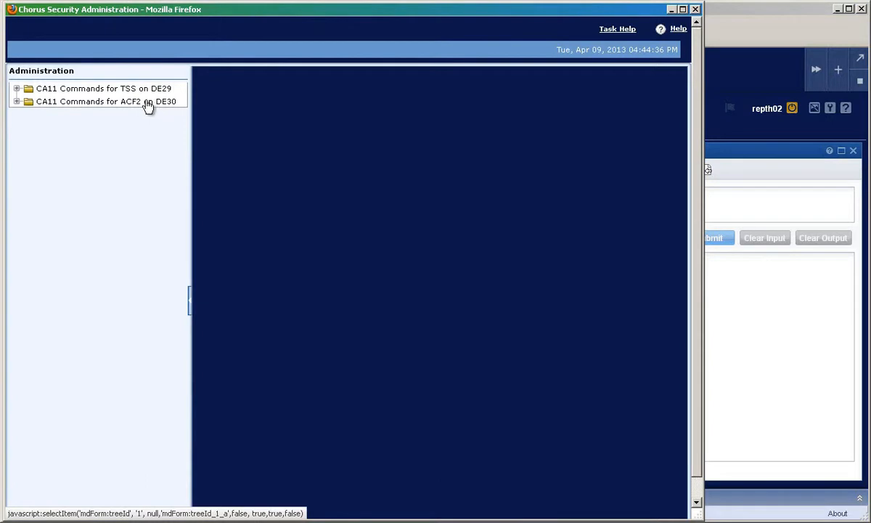
{"action": "left_click", "coordinate": [18, 89]}
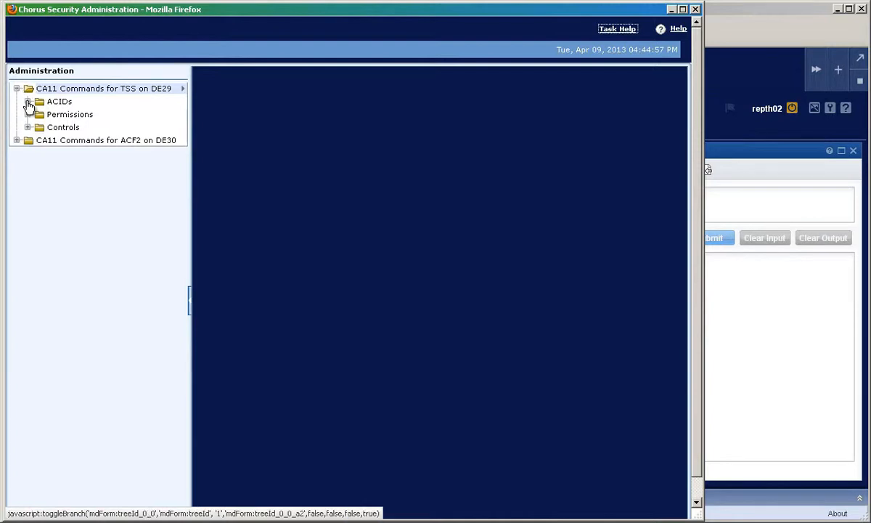
{"action": "left_click", "coordinate": [28, 105]}
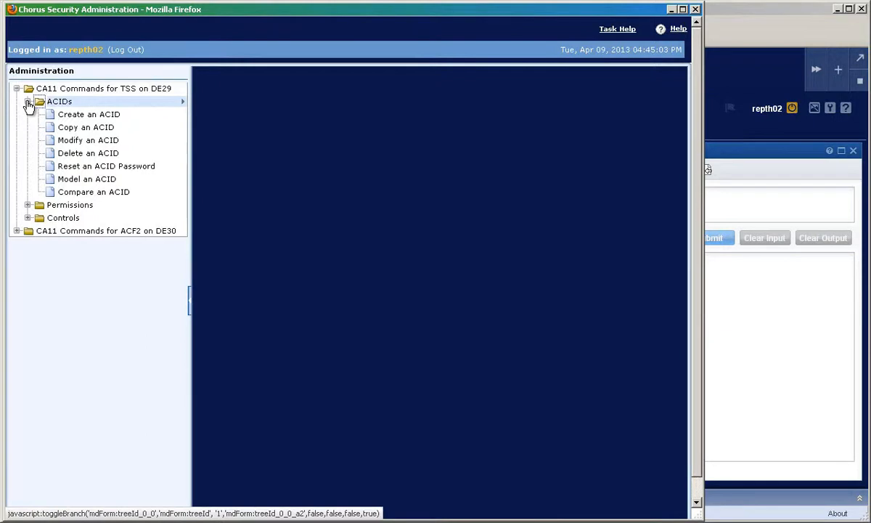
{"action": "left_click", "coordinate": [100, 131]}
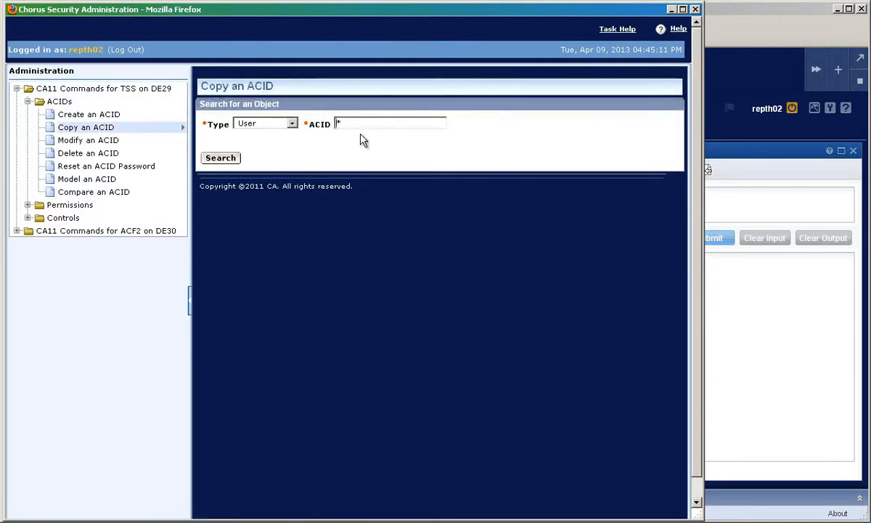
- Search for user ACIDs matching ARC* and choose ARCUSR1 as the source of the copy
{"action": "type", "text": "ARC"}
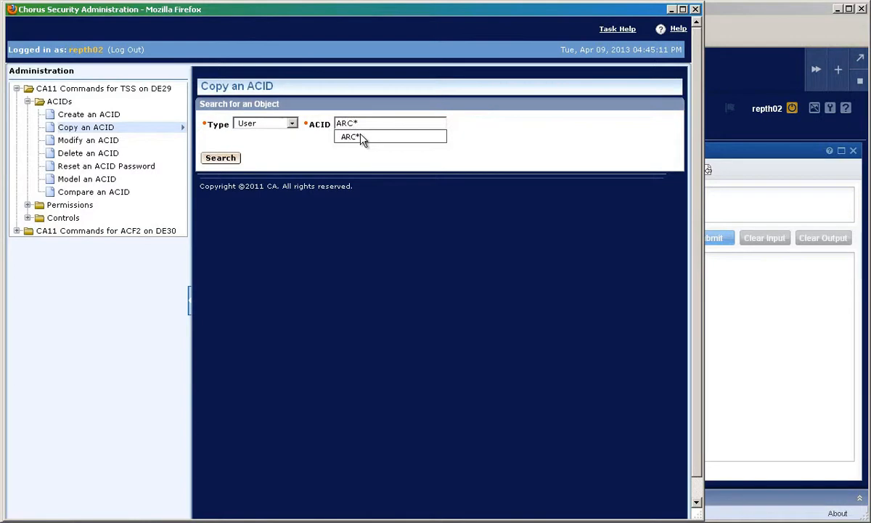
{"action": "left_click", "coordinate": [360, 138]}
{"action": "left_click", "coordinate": [220, 158]}
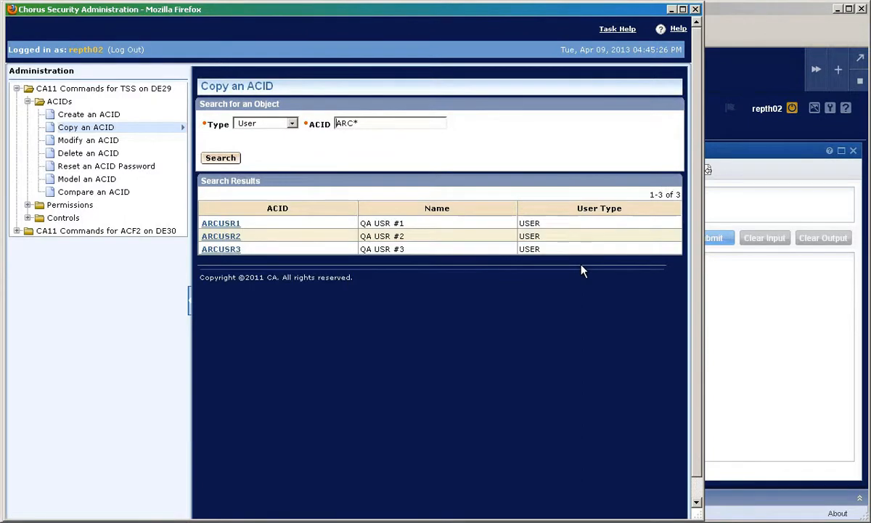
{"action": "left_click", "coordinate": [233, 226]}
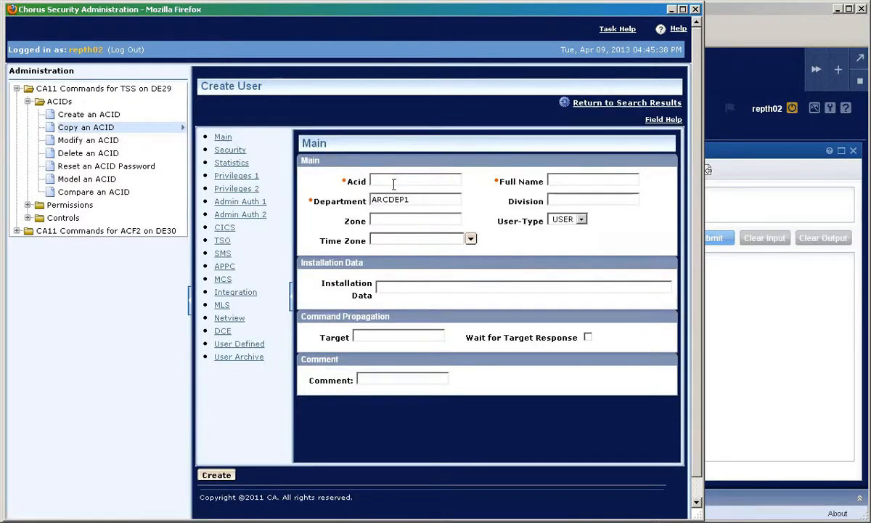
- Set the new user's ACID to ARCUSR4 and its full name to QA user 4
{"action": "left_click", "coordinate": [392, 184]}
{"action": "type", "text": "ARCUSR"}
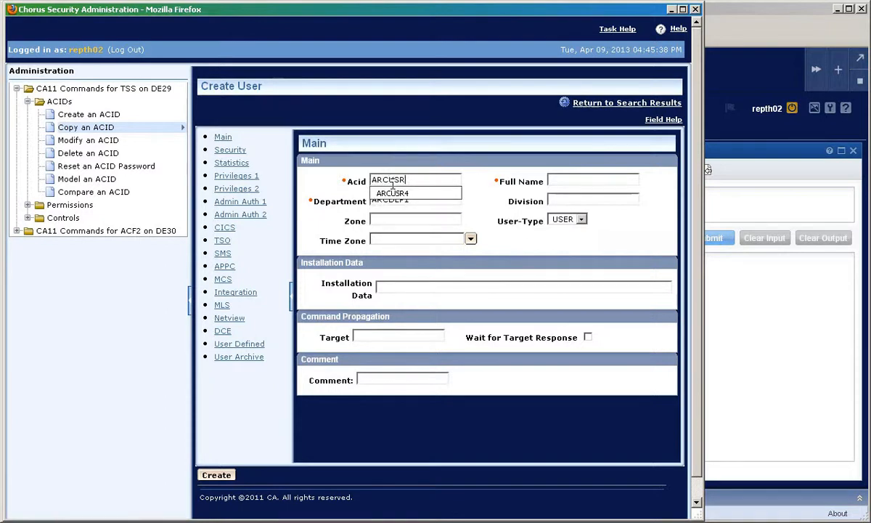
{"action": "type", "text": "4"}
{"action": "key", "text": "Tab"}
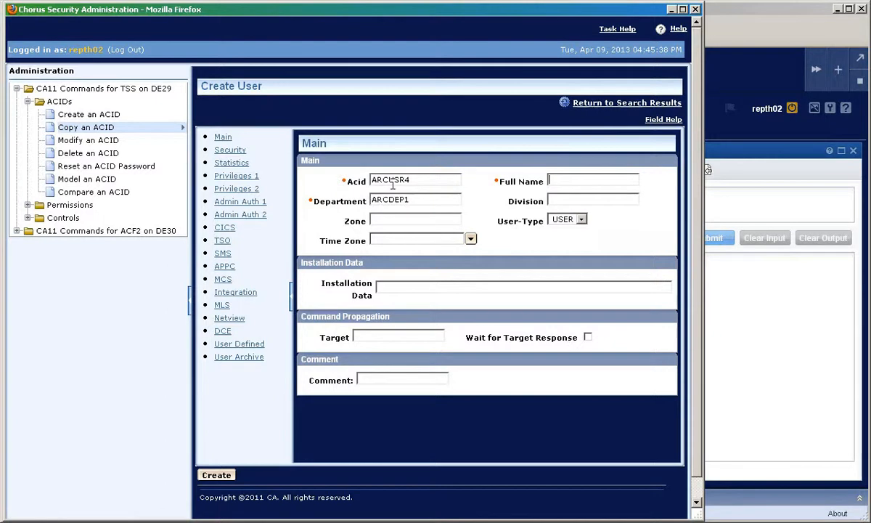
{"action": "type", "text": "QA user "}
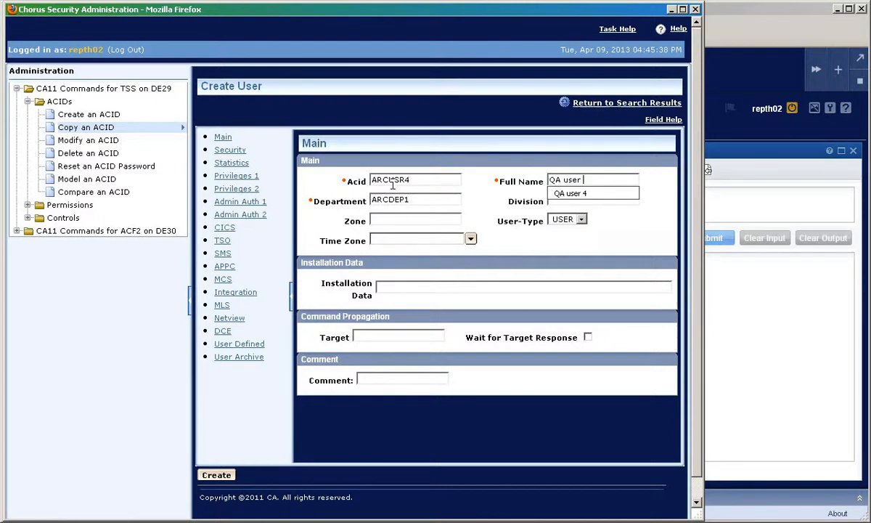
{"action": "type", "text": "4"}
{"action": "key", "text": "Tab"}
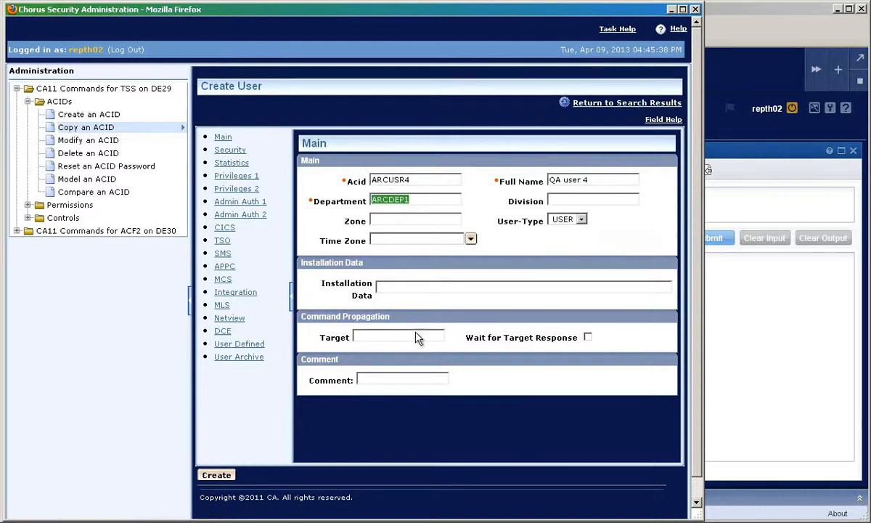
- Enter and confirm the password in the new user's security settings
{"action": "left_click", "coordinate": [231, 154]}
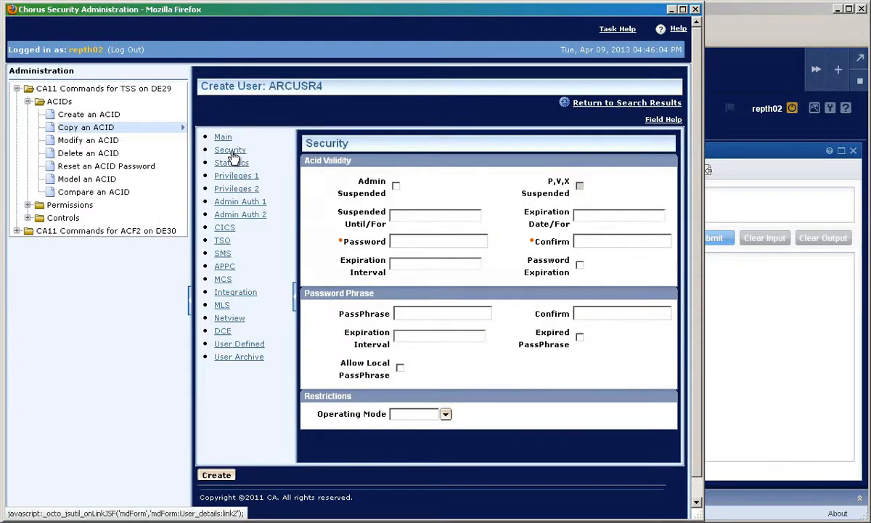
{"action": "left_click", "coordinate": [399, 240]}
{"action": "type", "text": "••••"}
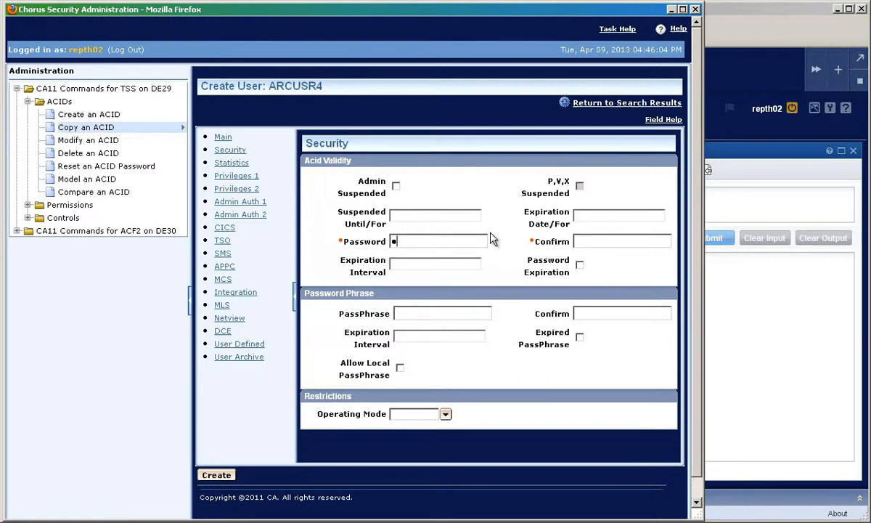
{"action": "type", "text": "••"}
{"action": "key", "text": "Tab"}
{"action": "type", "text": "••••••"}
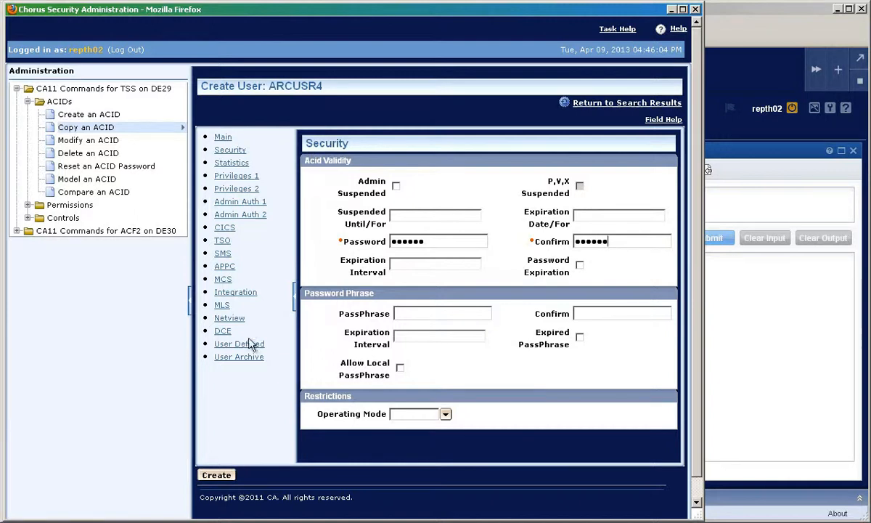
- Grant ARCUSR4 the CONSOLE privilege, create the user and return to the search results
{"action": "left_click", "coordinate": [237, 177]}
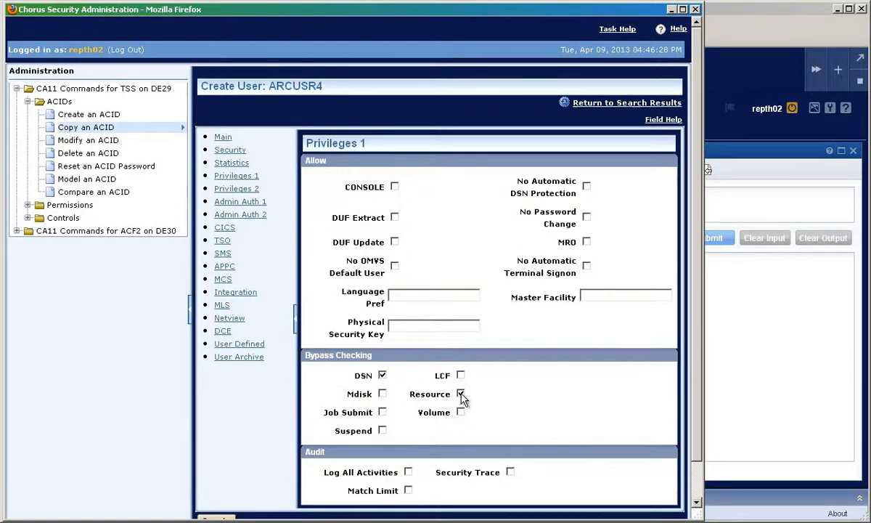
{"action": "left_click", "coordinate": [394, 187]}
{"action": "scroll", "coordinate": [689, 270], "scroll_direction": "down", "scroll_amount": 2}
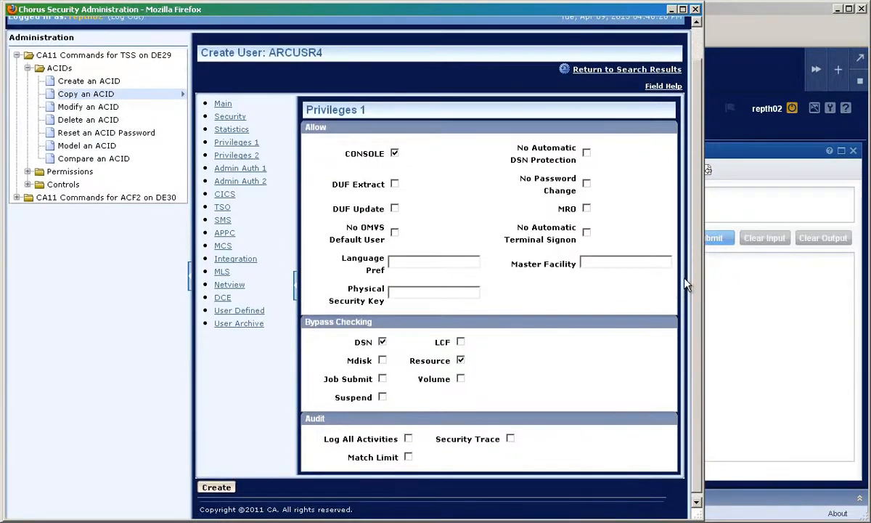
{"action": "left_click", "coordinate": [217, 489]}
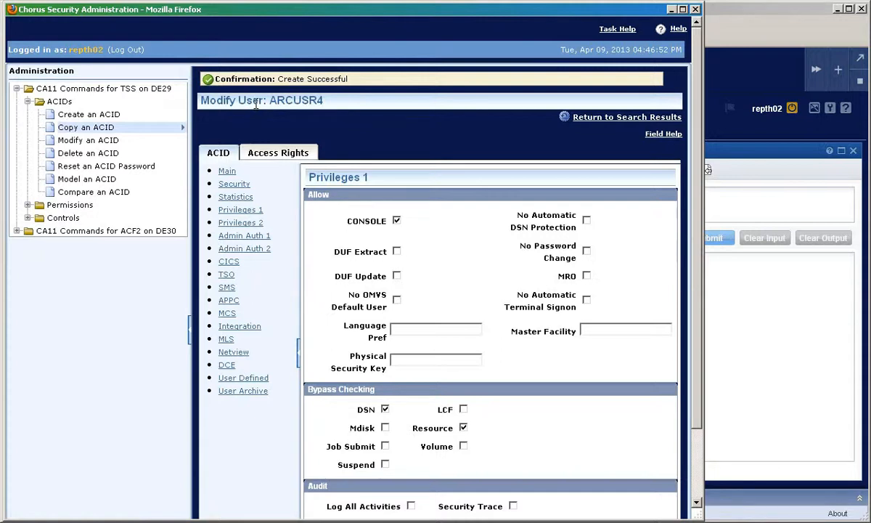
{"action": "left_click", "coordinate": [613, 120]}
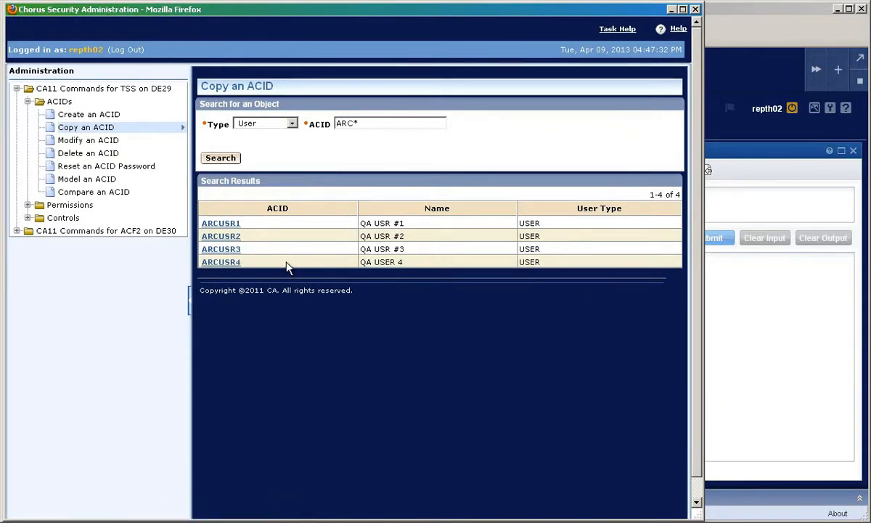
- Search for user ACIDs matching ARC* for deletion and delete ARCUSR4
{"action": "left_click", "coordinate": [101, 155]}
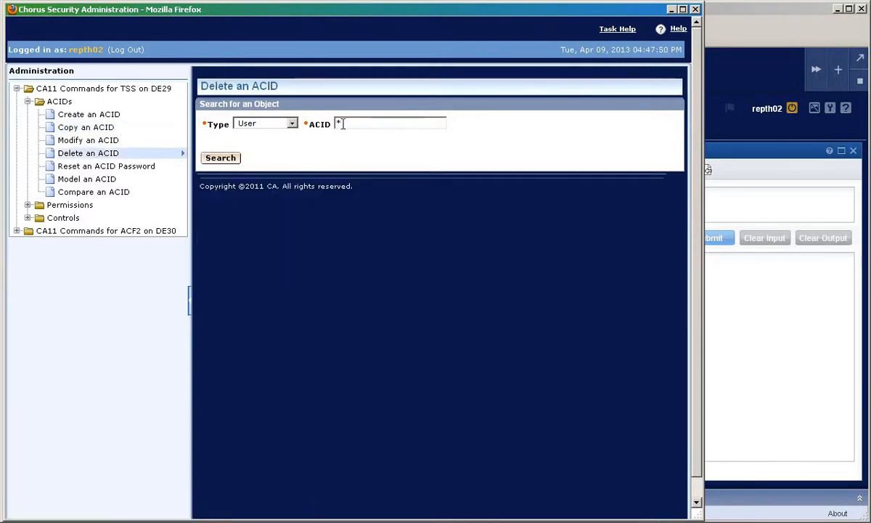
{"action": "type", "text": "AB"}
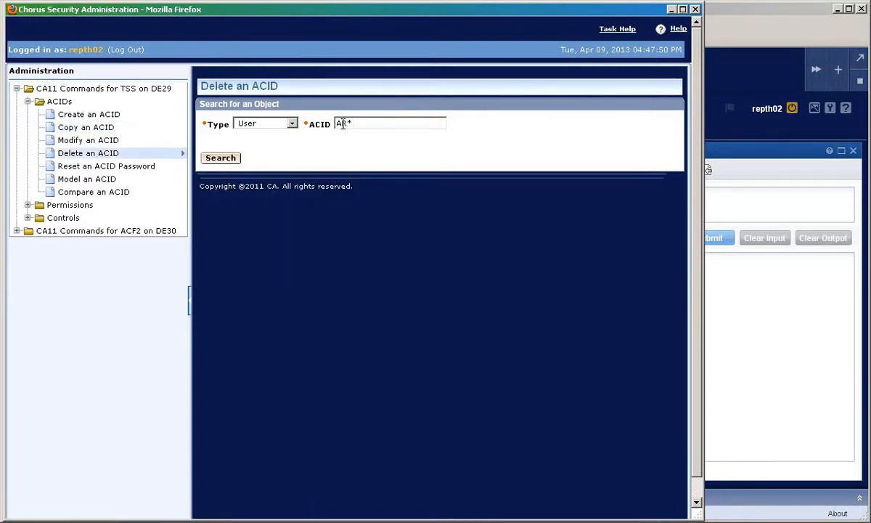
{"action": "type", "text": "C"}
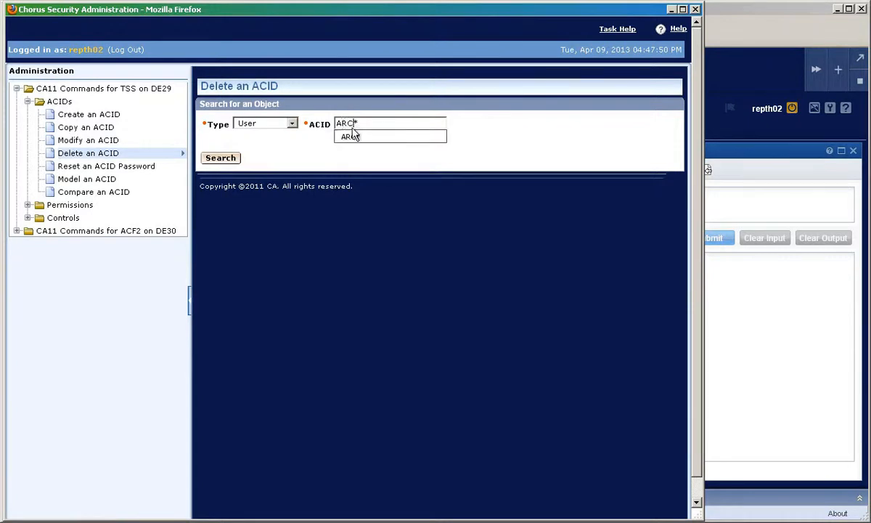
{"action": "left_click", "coordinate": [219, 157]}
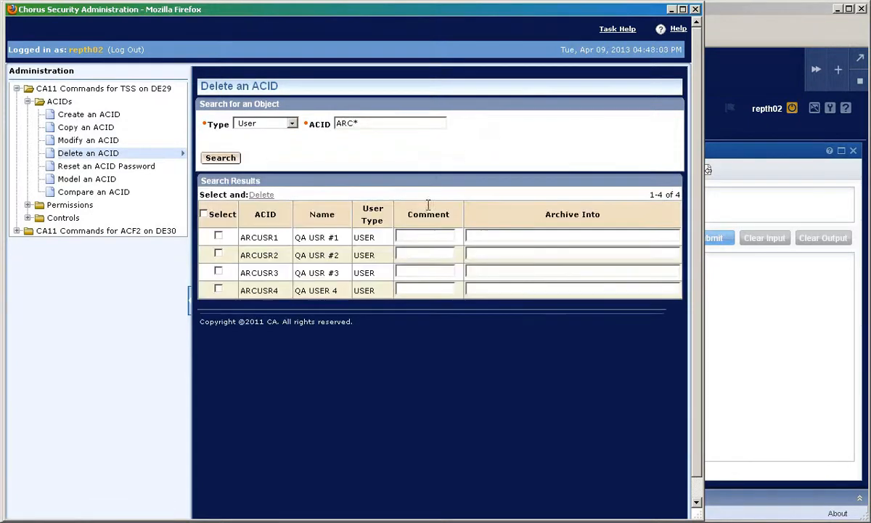
{"action": "left_click", "coordinate": [218, 289]}
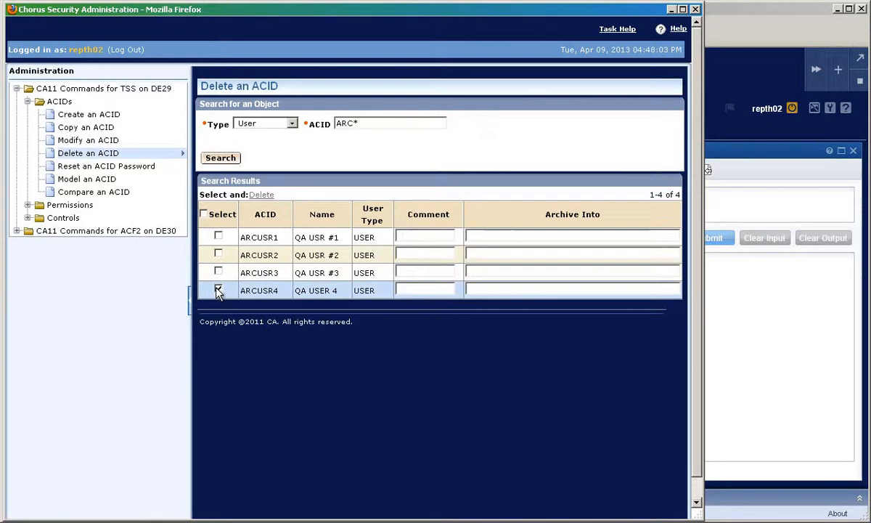
{"action": "left_click", "coordinate": [260, 194]}
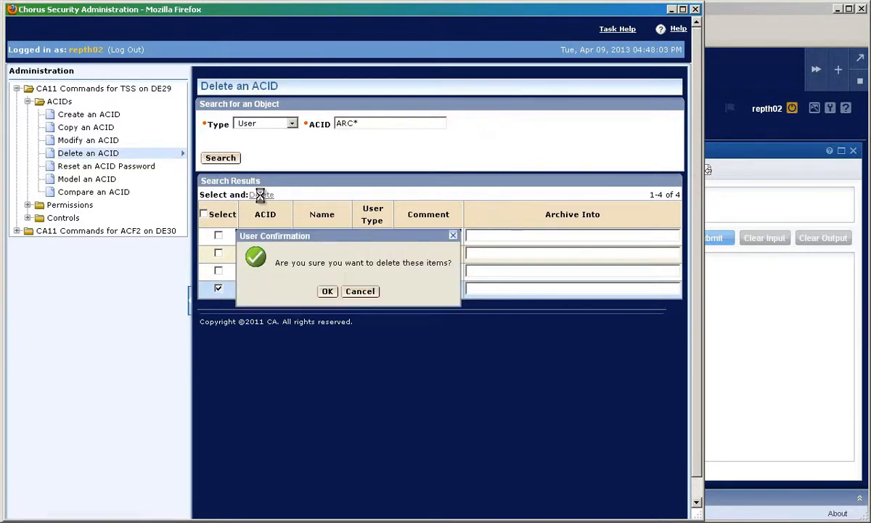
{"action": "left_click", "coordinate": [327, 292]}
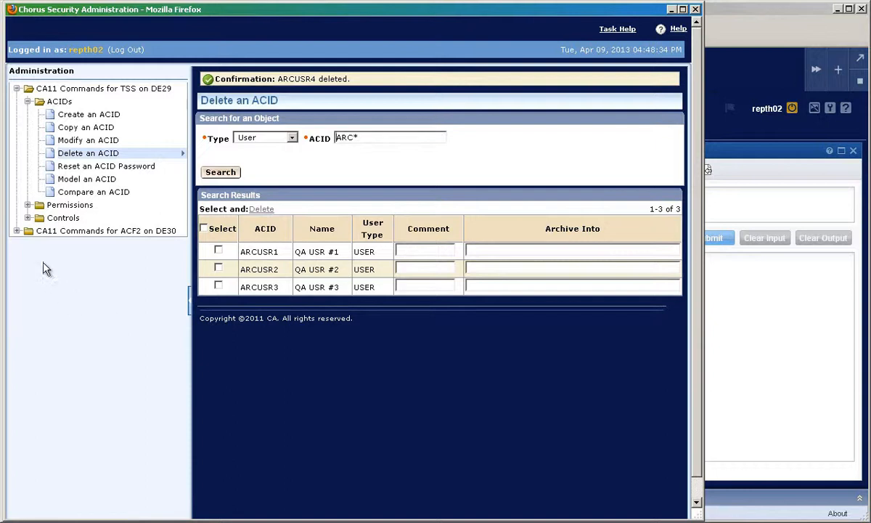
- Start copying a logon ID under the users of the ACF2 commands on DE30
{"action": "left_click", "coordinate": [17, 232]}
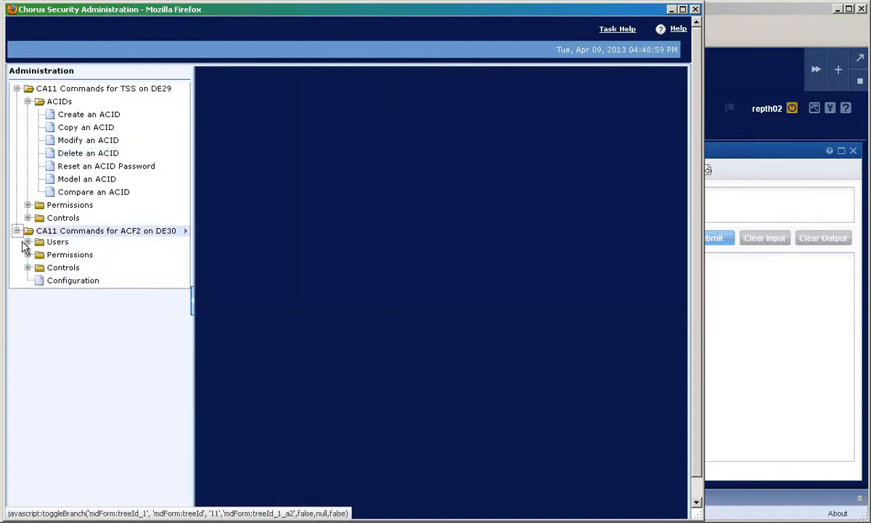
{"action": "left_click", "coordinate": [28, 243]}
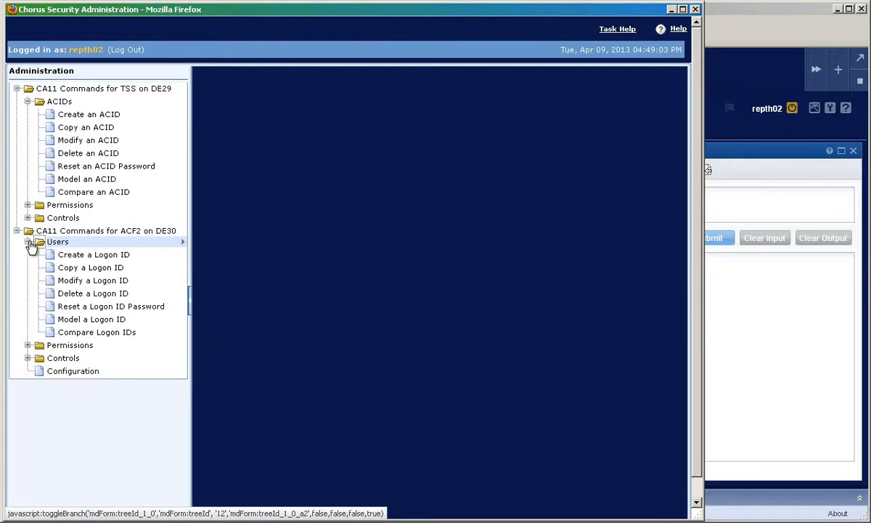
{"action": "left_click", "coordinate": [92, 268]}
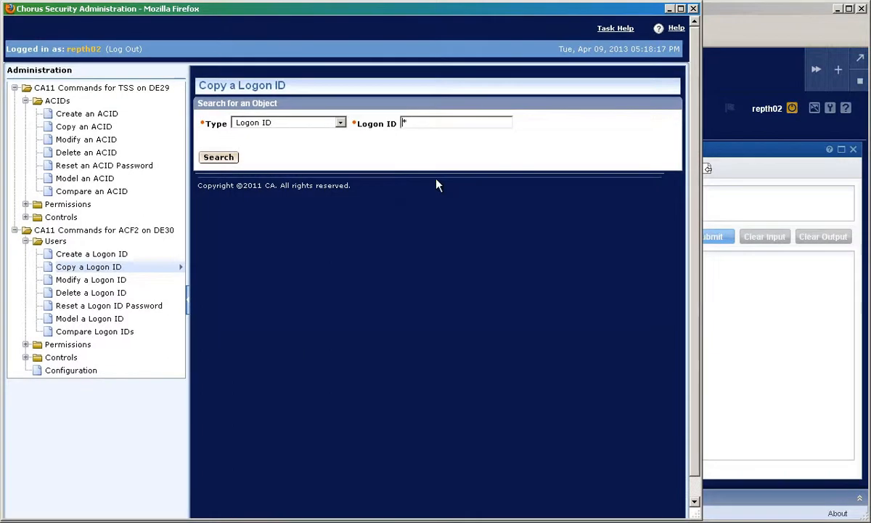
- Search for logon IDs matching ACF2WOL* and choose ACF2WOLF as the source of the copy
{"action": "type", "text": "ACF2WOL"}
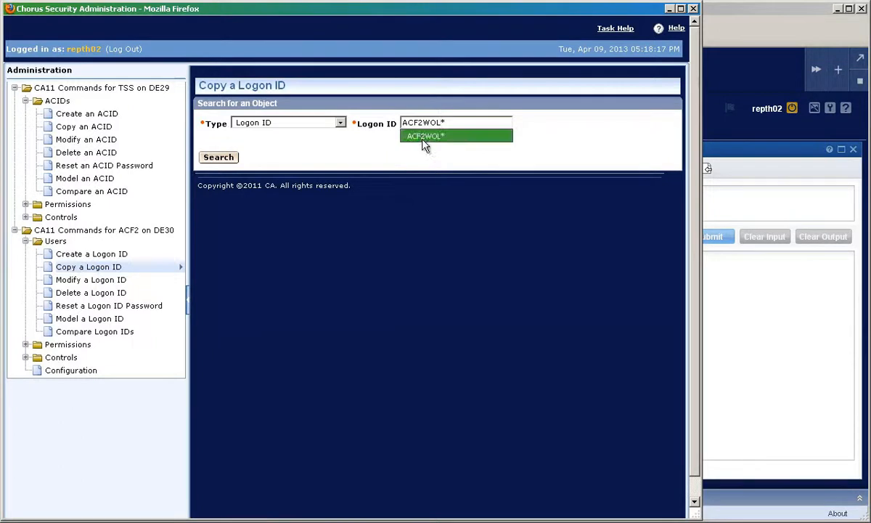
{"action": "left_click", "coordinate": [423, 138]}
{"action": "left_click", "coordinate": [228, 161]}
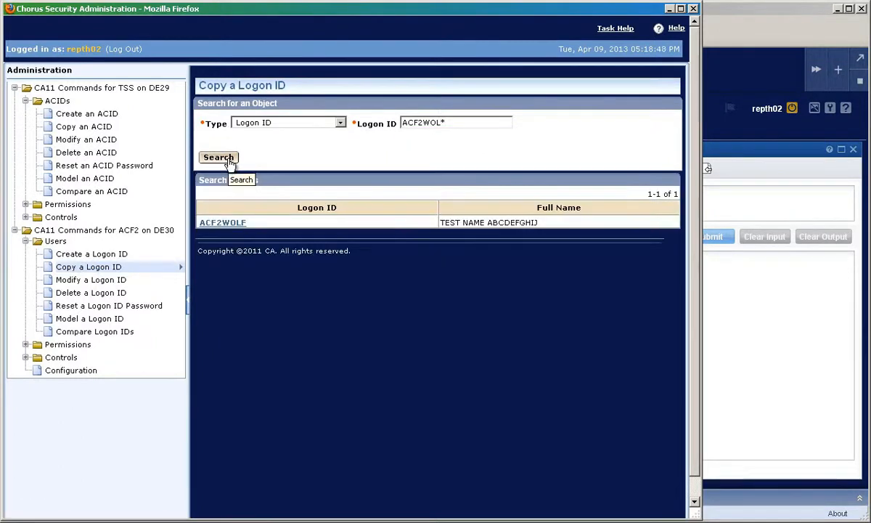
{"action": "left_click", "coordinate": [225, 223]}
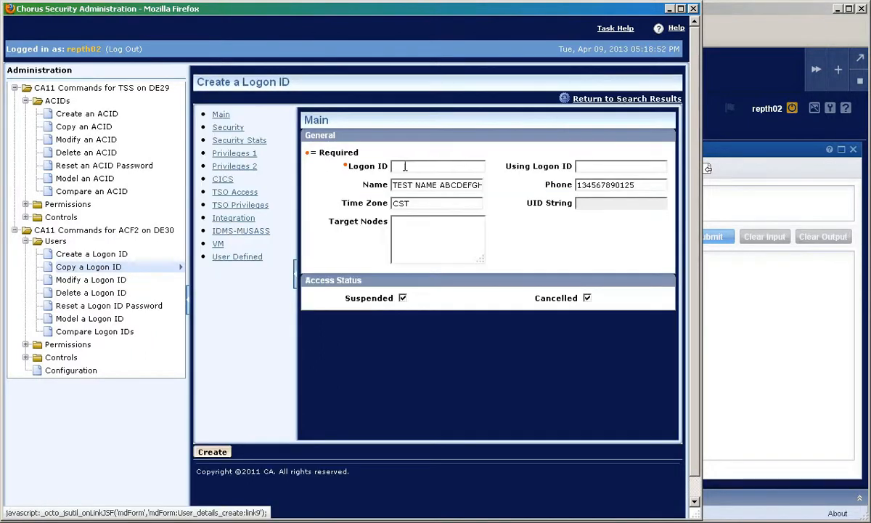
- Set the new logon ID to ACF2WOLG, and enter and confirm its password in the security settings
{"action": "left_click", "coordinate": [458, 165]}
{"action": "type", "text": "ACF2WOLG"}
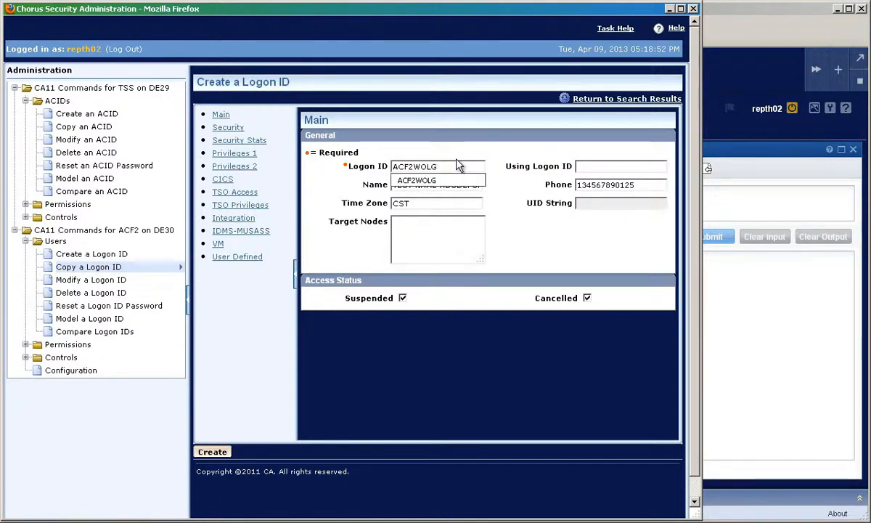
{"action": "left_click", "coordinate": [226, 129]}
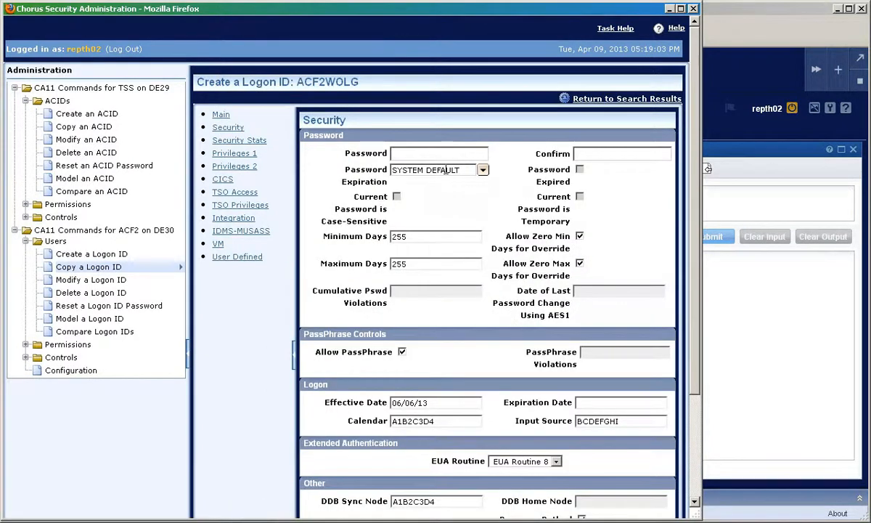
{"action": "type", "text": "••••••"}
{"action": "key", "text": "Tab"}
{"action": "type", "text": "••"}
{"action": "type", "text": "•••"}
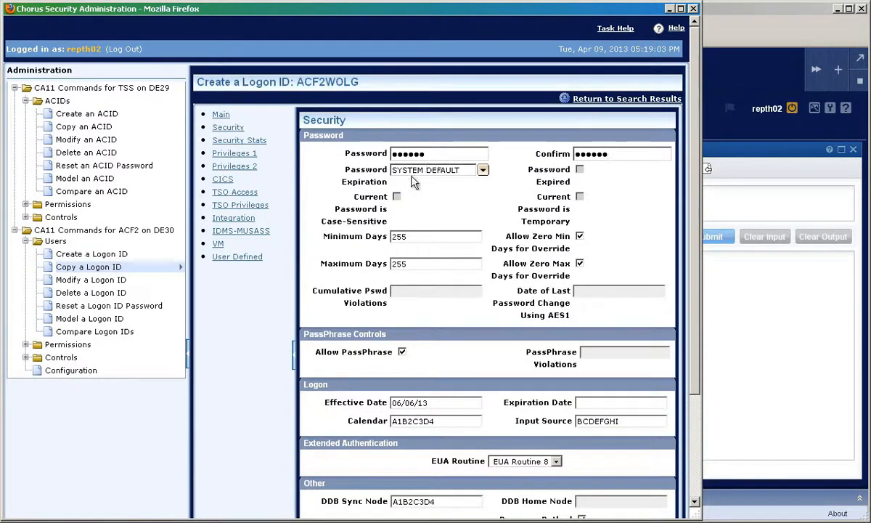
- Clear the PRV-TOD5, PRV-TOD6, PRV-TOD7 and PRV-TOD8 values in the user-defined fields and create the logon ID ACF2WOLG
{"action": "left_click", "coordinate": [245, 258]}
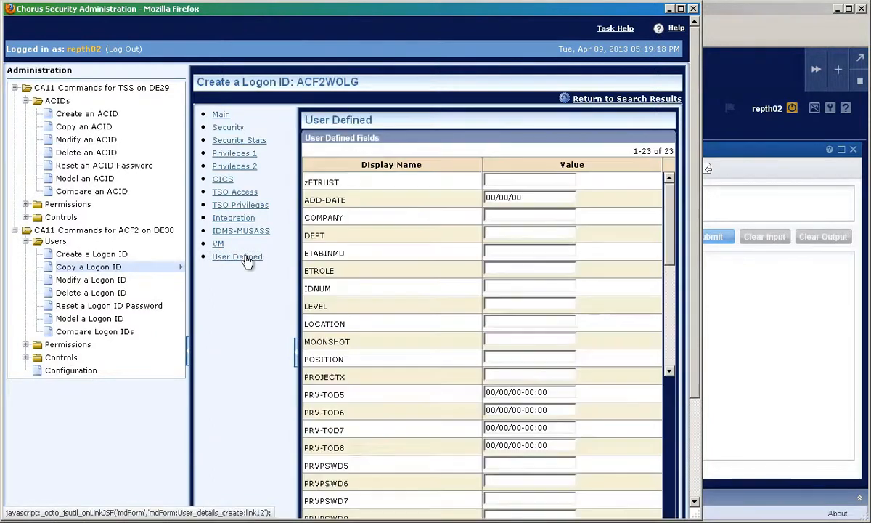
{"action": "left_click", "coordinate": [557, 394]}
{"action": "key", "text": "ctrl+a"}
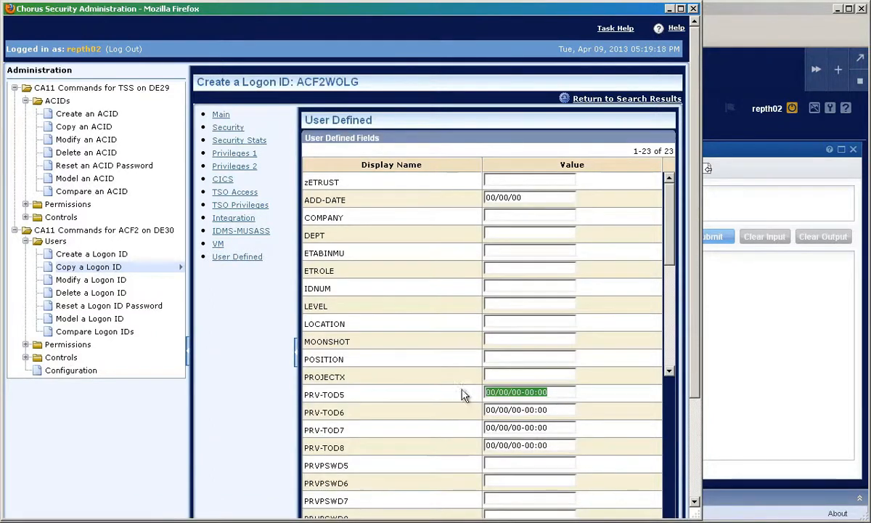
{"action": "key", "text": "BackSpace"}
{"action": "key", "text": "ctrl+a"}
{"action": "key", "text": "BackSpace"}
{"action": "left_click", "coordinate": [559, 429]}
{"action": "key", "text": "ctrl+a"}
{"action": "key", "text": "BackSpace"}
{"action": "left_click", "coordinate": [554, 445]}
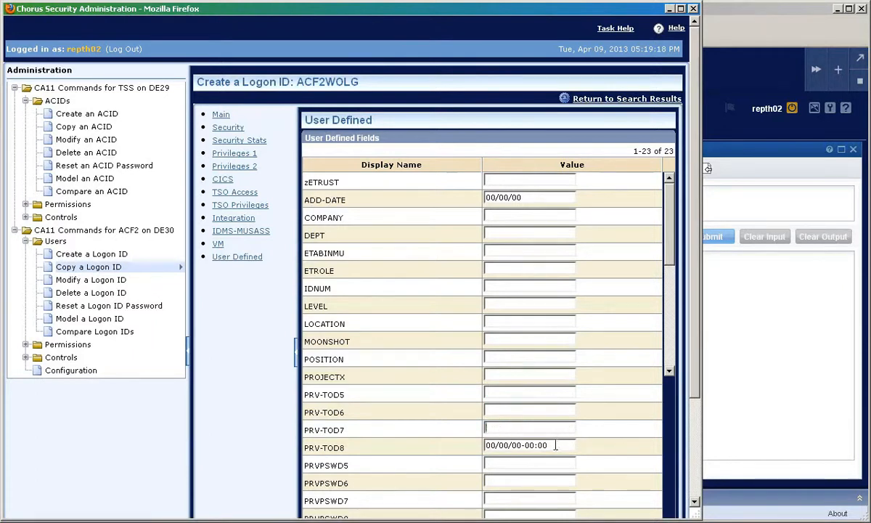
{"action": "key", "text": "ctrl+a"}
{"action": "key", "text": "BackSpace"}
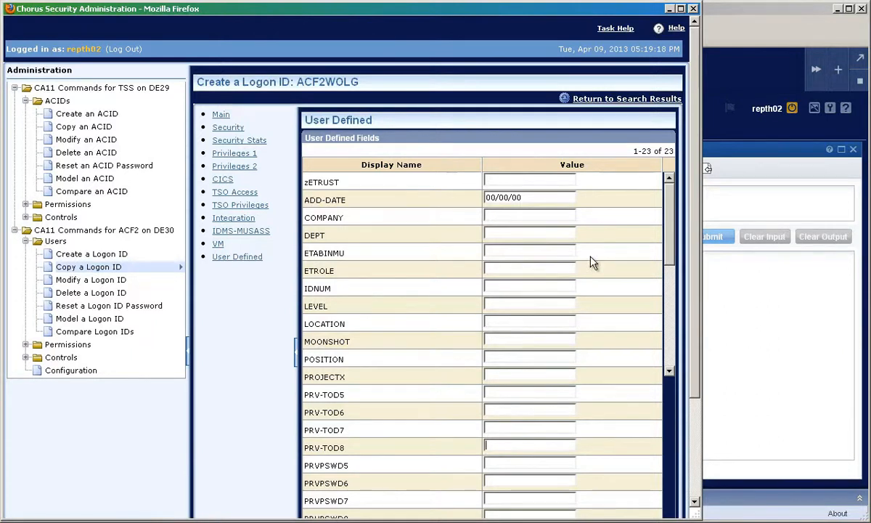
{"action": "left_click_drag", "start_coordinate": [694, 293], "coordinate": [685, 395]}
{"action": "left_click", "coordinate": [223, 489]}
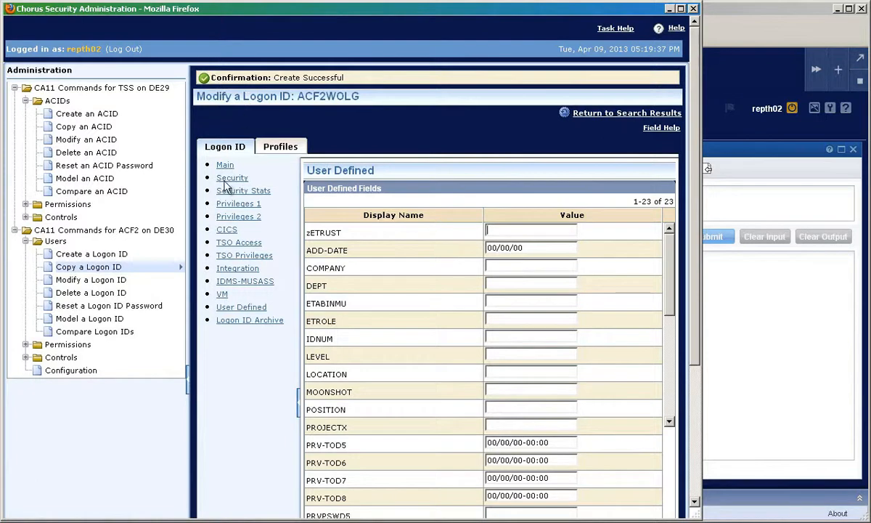
- Start deleting a logon ID under the ACF2 commands on DE30 and search for logon IDs matching ACF2WOL*
{"action": "left_click", "coordinate": [85, 294]}
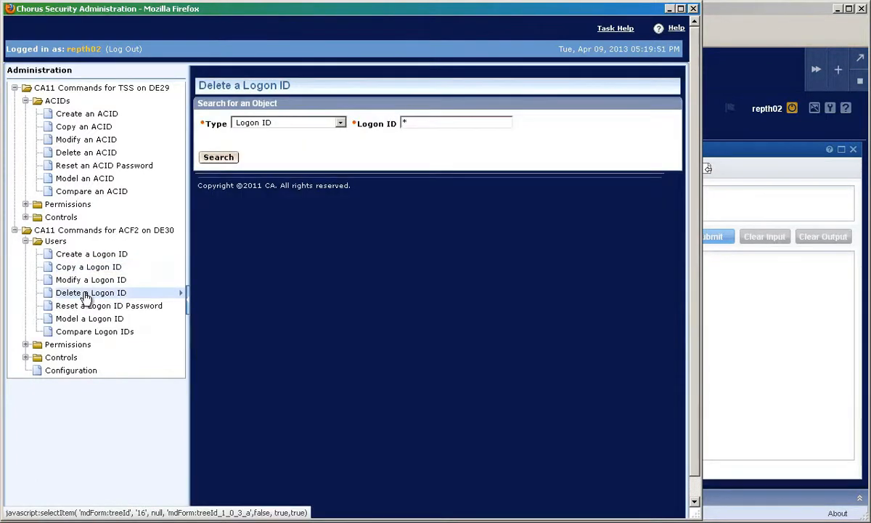
{"action": "left_click", "coordinate": [419, 121]}
{"action": "type", "text": "ACF2WO"}
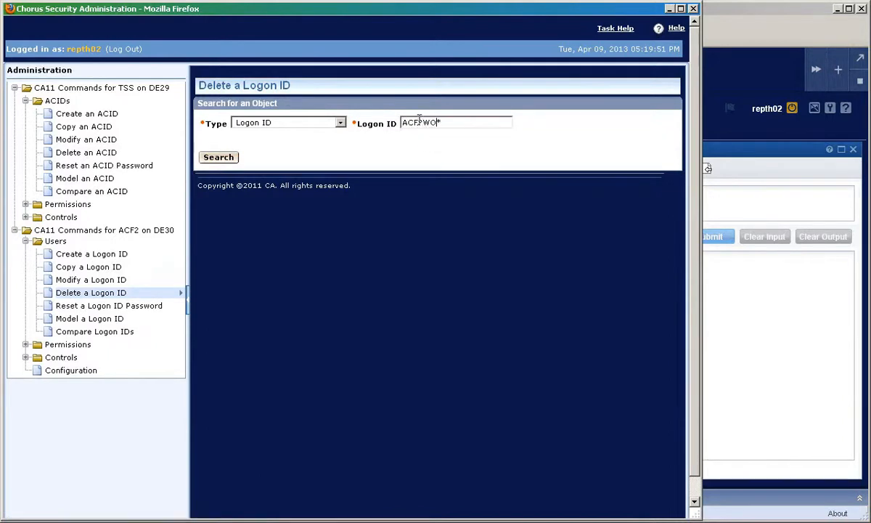
{"action": "type", "text": "L"}
{"action": "left_click", "coordinate": [413, 137]}
{"action": "left_click", "coordinate": [219, 158]}
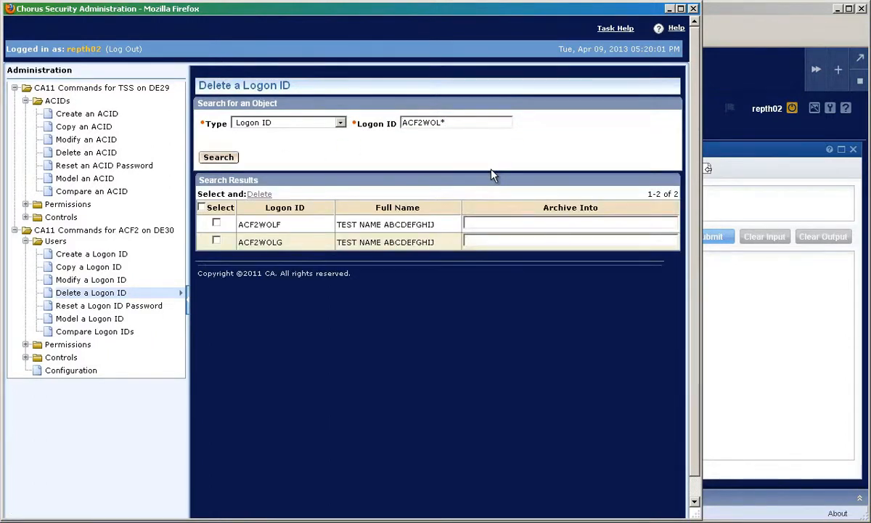
- Delete the logon ID ACF2WOLG, confirm the deletion, and close the Chorus Security Administration window
{"action": "left_click", "coordinate": [216, 240]}
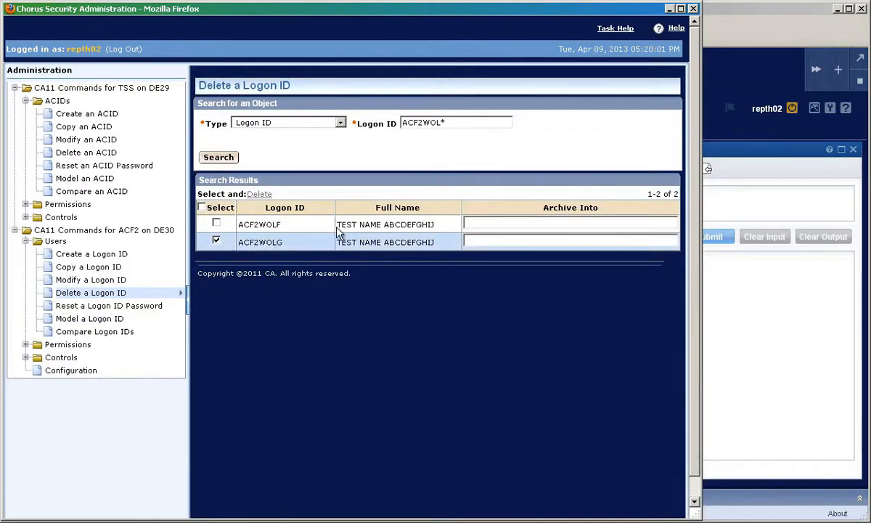
{"action": "left_click", "coordinate": [259, 194]}
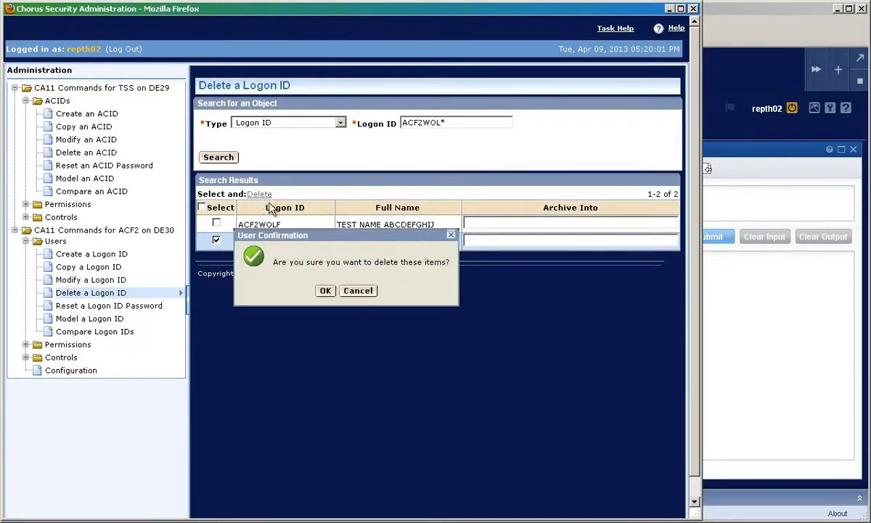
{"action": "left_click", "coordinate": [324, 291]}
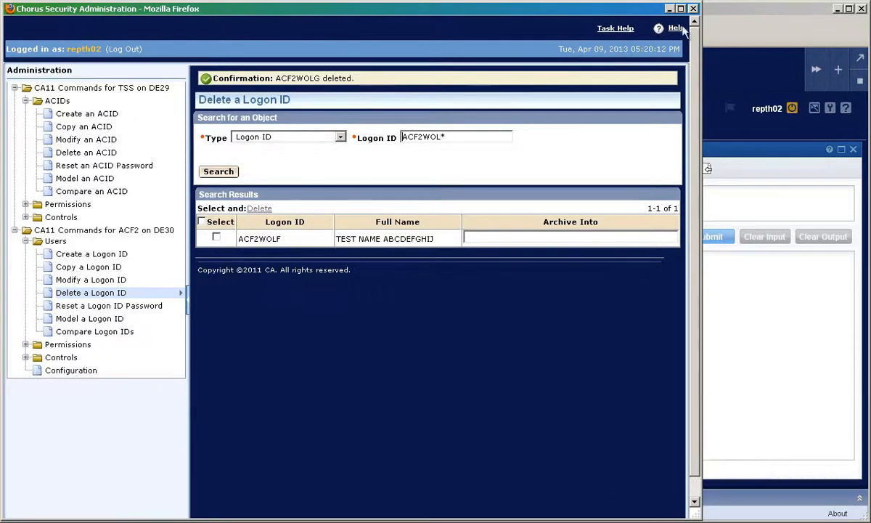
{"action": "left_click", "coordinate": [693, 9]}
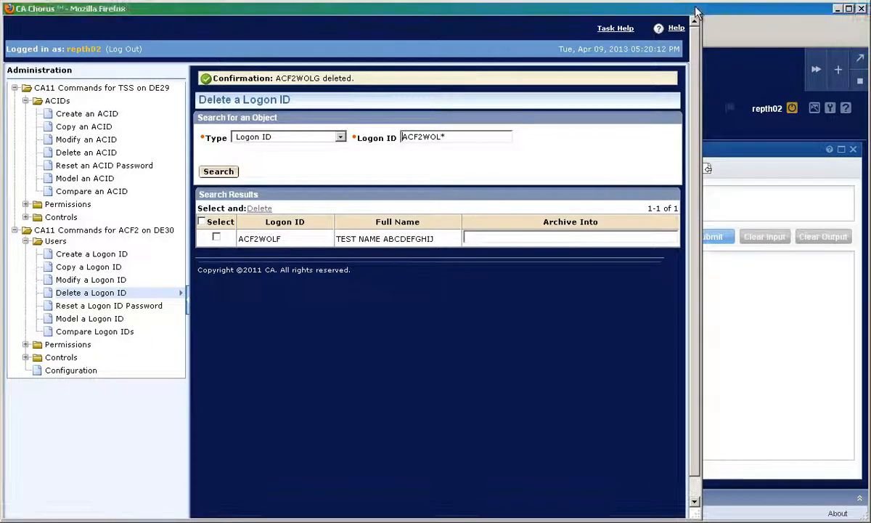